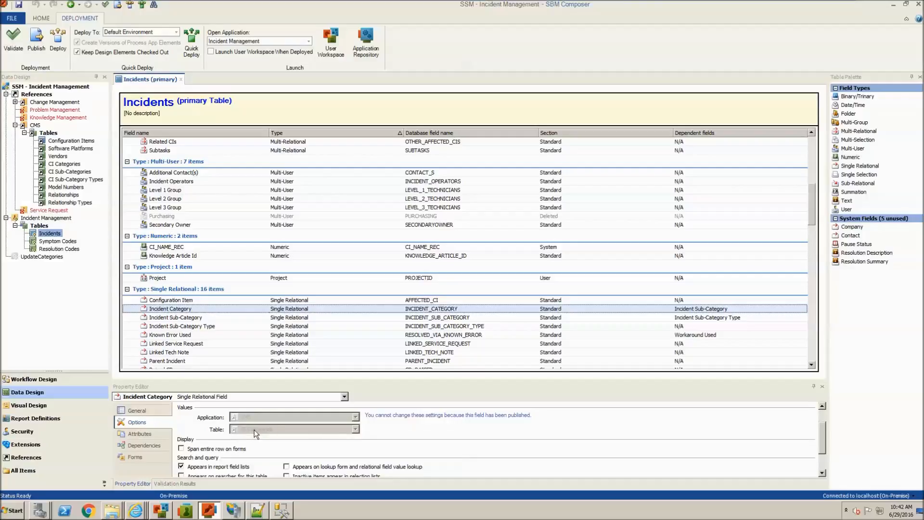
- Inspect the Incident Category, Incident Sub-Category and Incident Sub-Category Type relational fields in the Incidents table
click(176, 318)
click(181, 326)
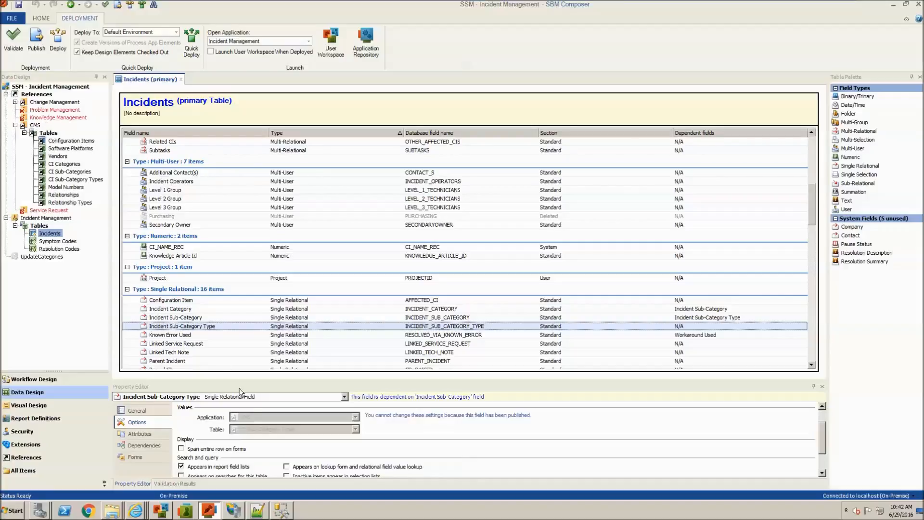
click(188, 309)
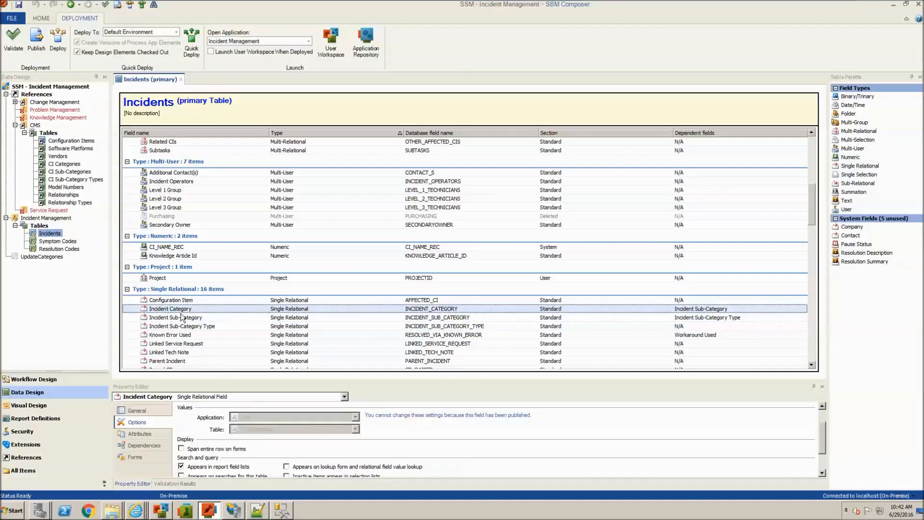
click(192, 326)
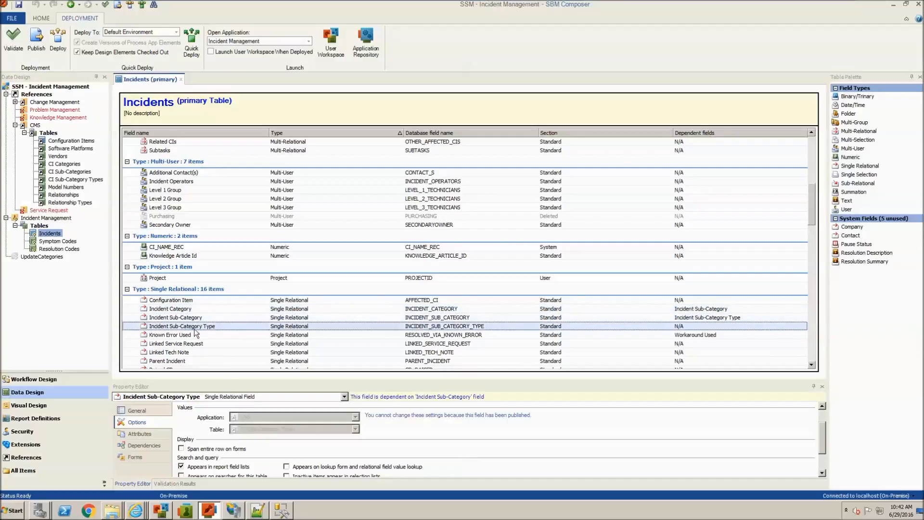
click(168, 308)
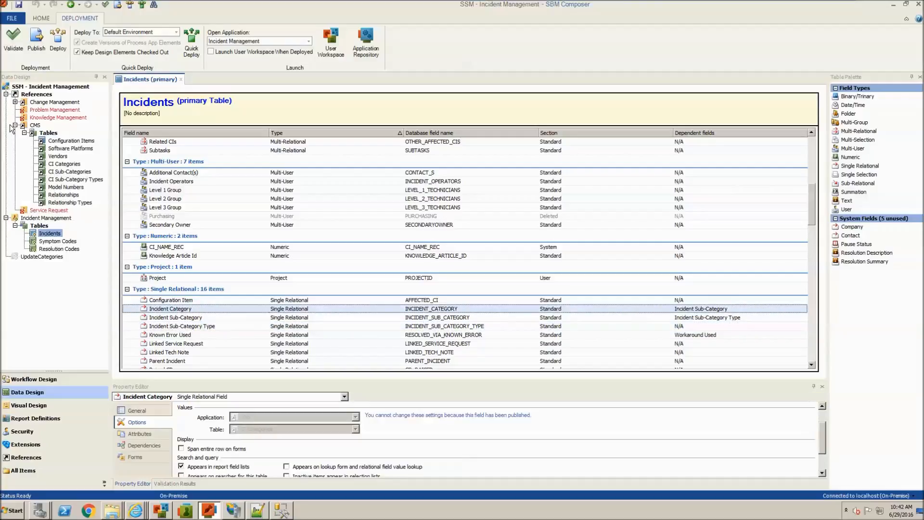
- Review the CI Categories, CI Sub-Categories and CI Sub-Category Types tables under the CMS reference
click(65, 164)
click(70, 171)
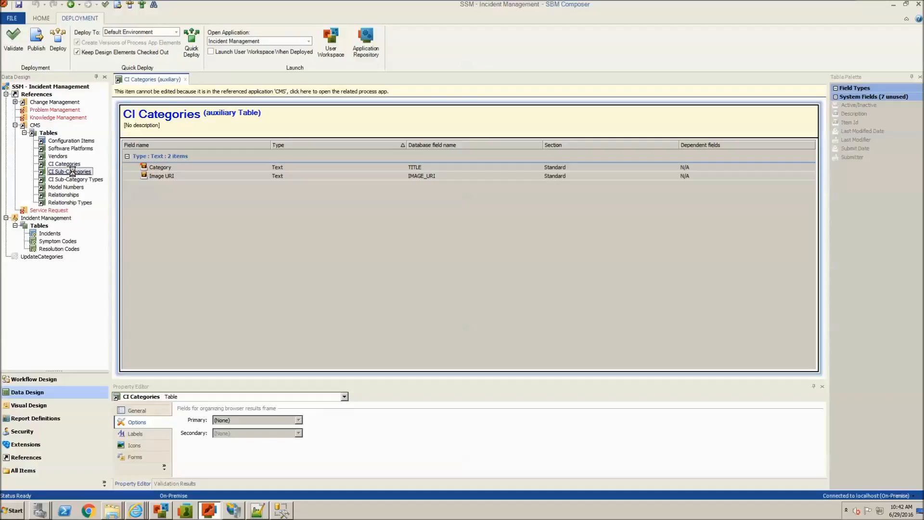
click(77, 179)
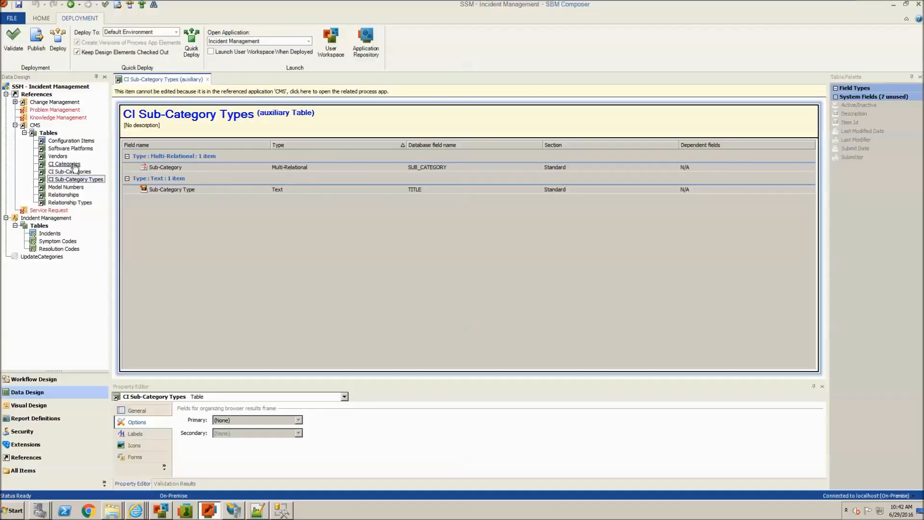
click(73, 165)
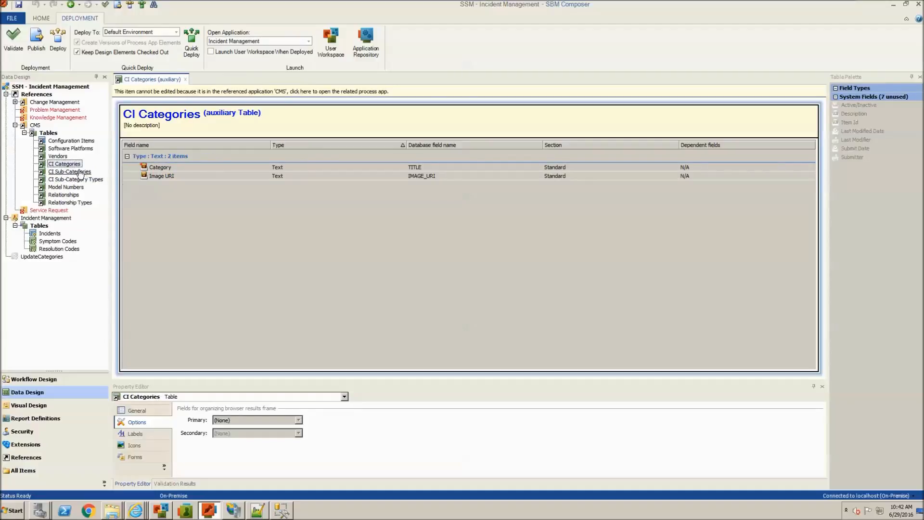
- Examine the Active/Inactive field in the Configuration Items table and check the three CI category tables for the same field
click(70, 141)
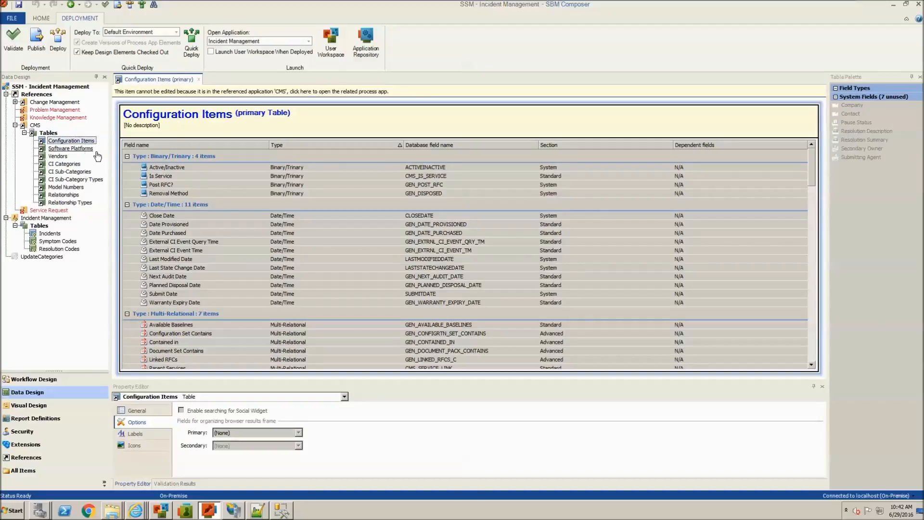
click(172, 167)
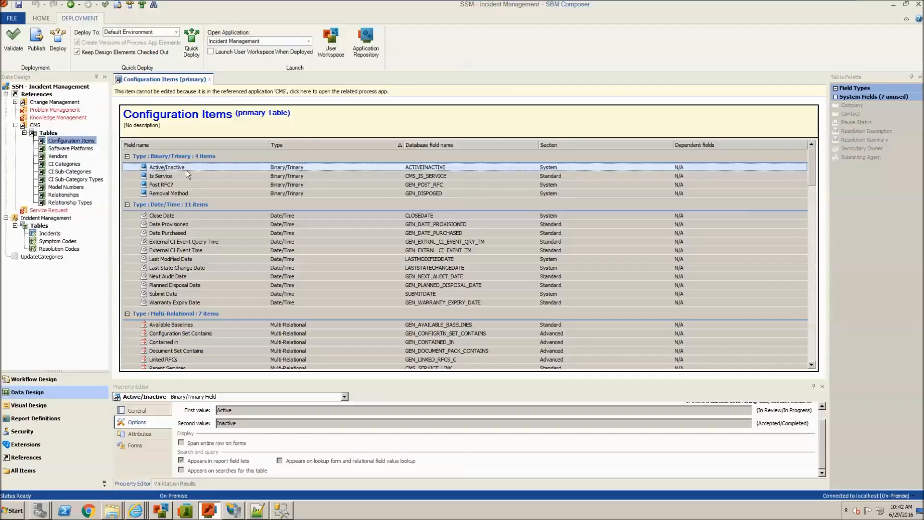
click(64, 164)
click(70, 172)
click(67, 179)
click(73, 164)
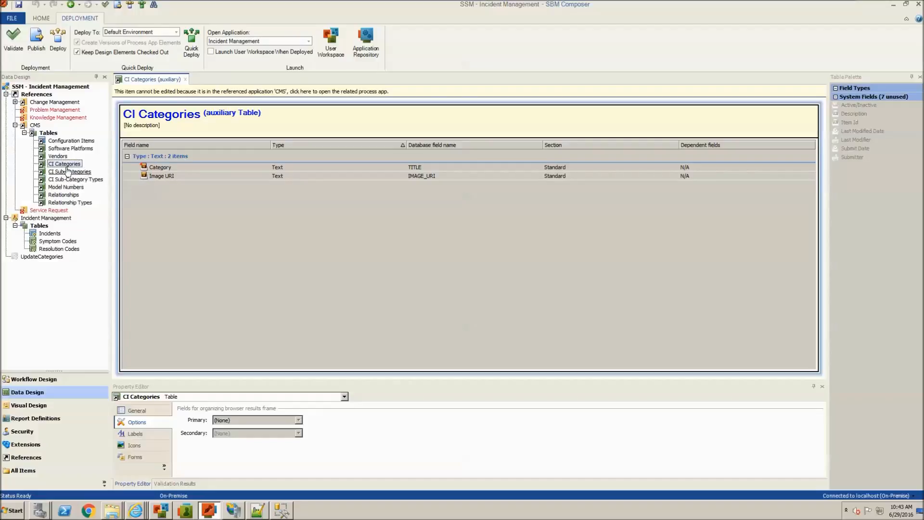
- Open the SSM - Configuration Management System process app from the repository, overwriting the local copy and accepting the version upgrade
click(13, 18)
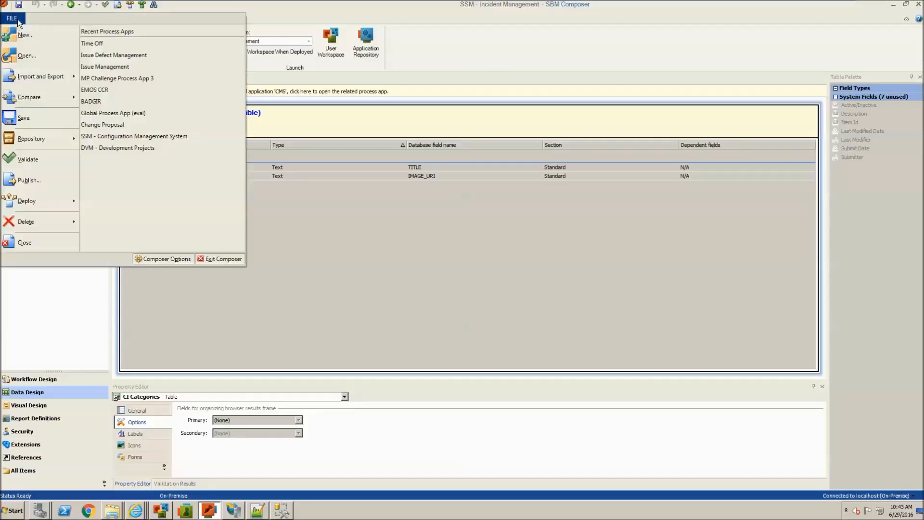
click(30, 53)
click(481, 284)
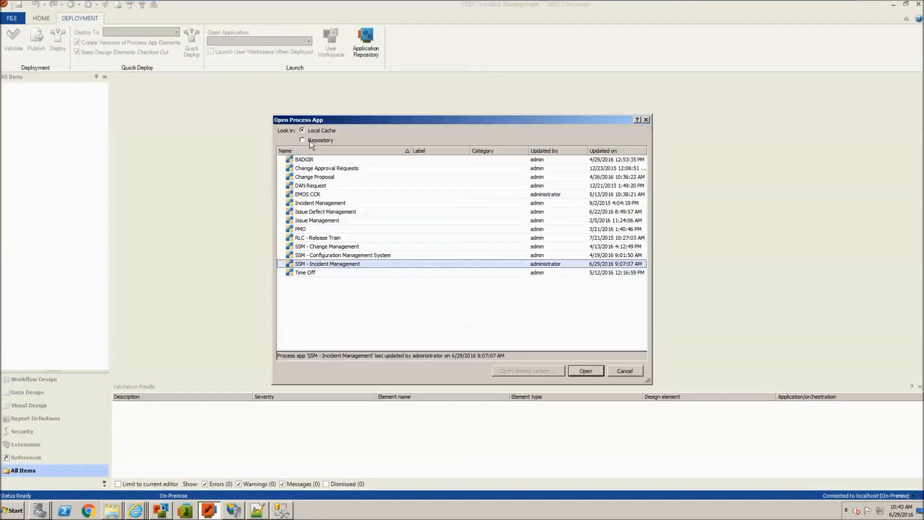
click(310, 138)
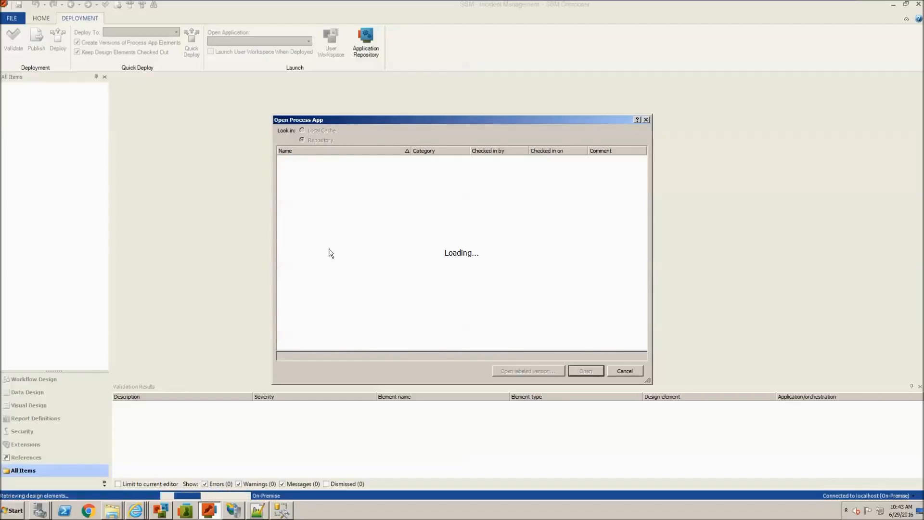
scroll(351, 304, down, 4)
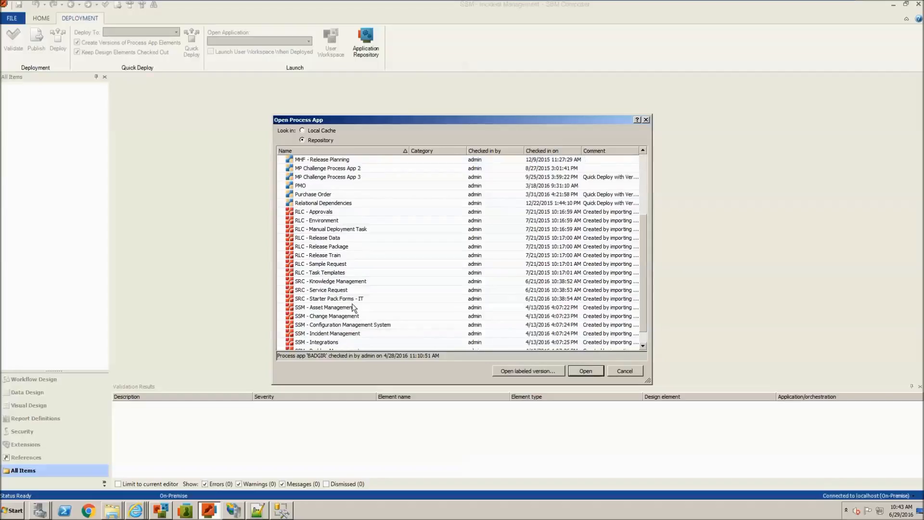
click(376, 326)
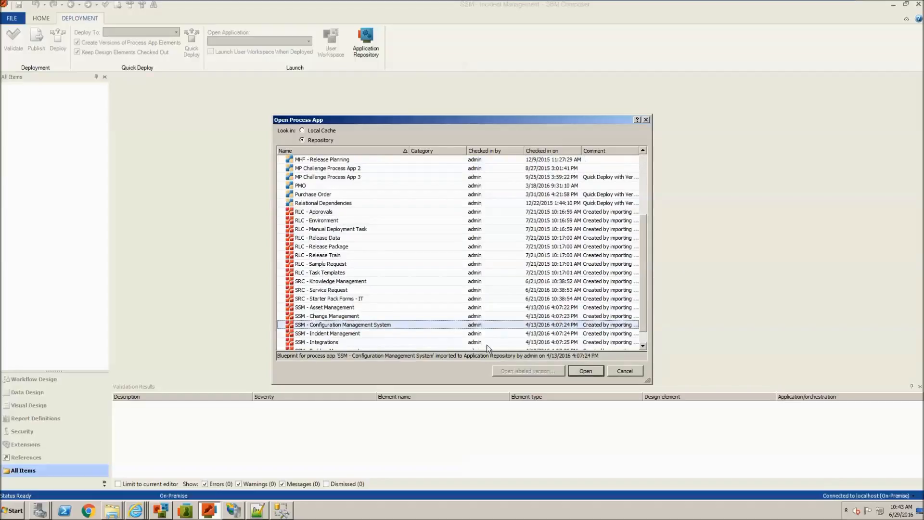
drag(642, 327, 634, 345)
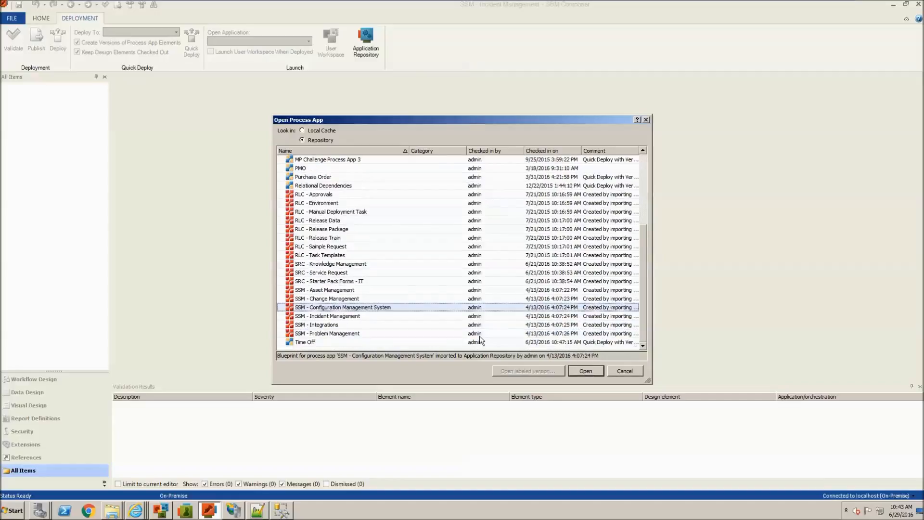
click(585, 375)
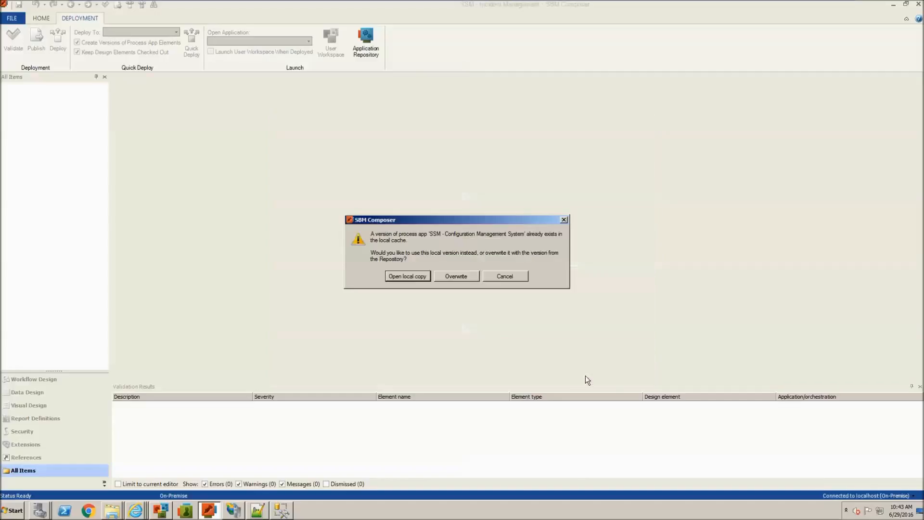
click(454, 277)
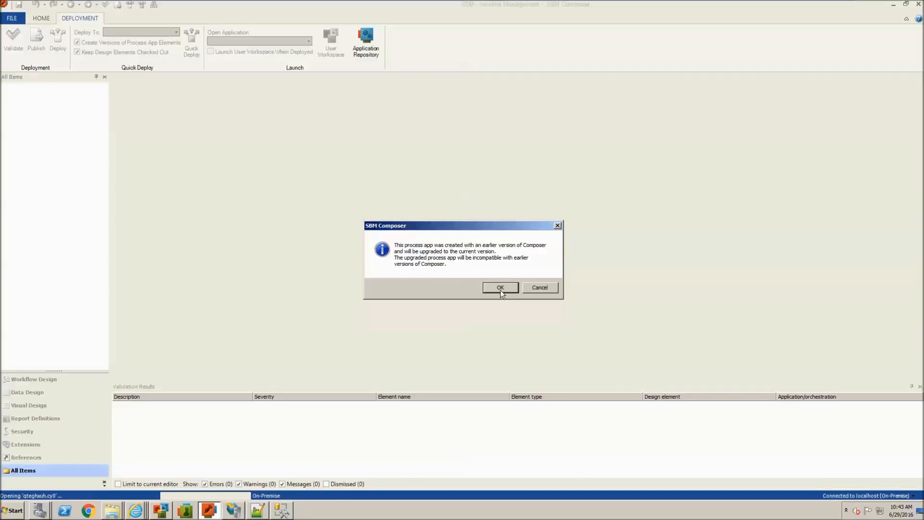
click(500, 288)
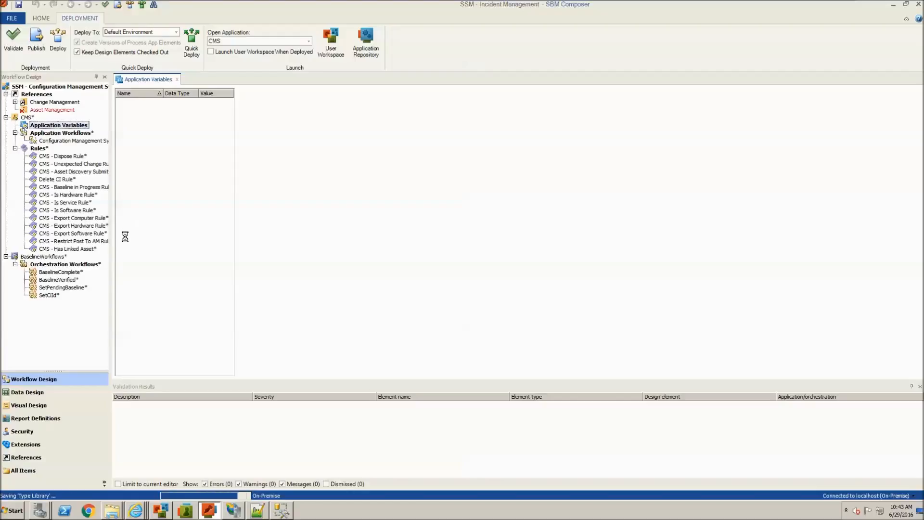
- Add the Active/Inactive system field to the CI Categories table in the CMS data design
click(49, 391)
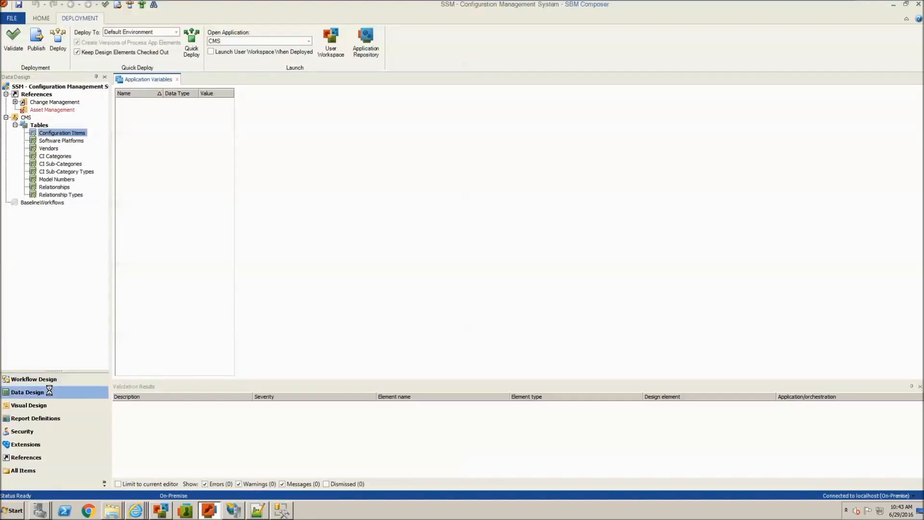
click(66, 157)
click(65, 164)
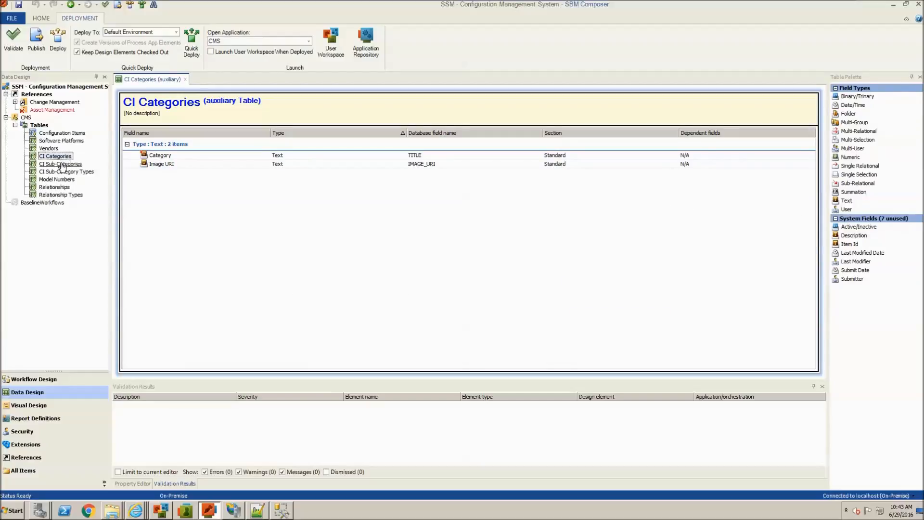
click(58, 173)
click(58, 157)
click(864, 229)
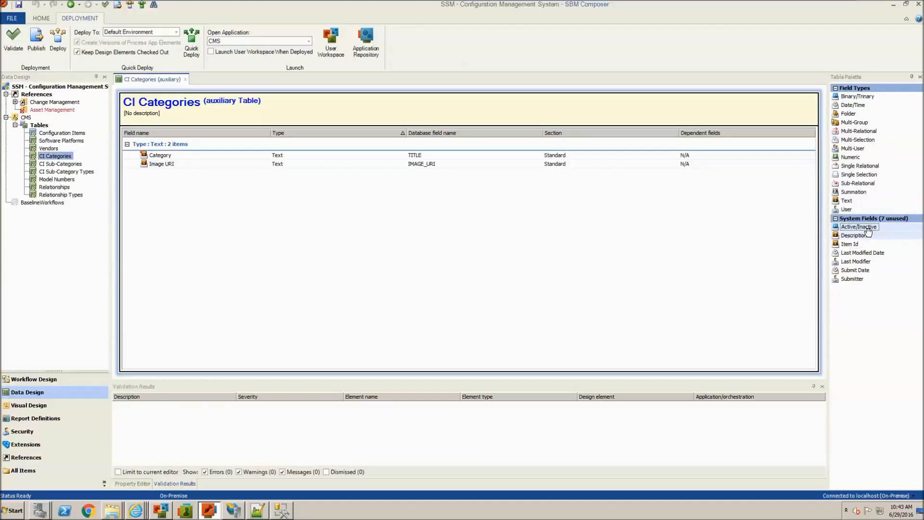
drag(869, 230, 631, 211)
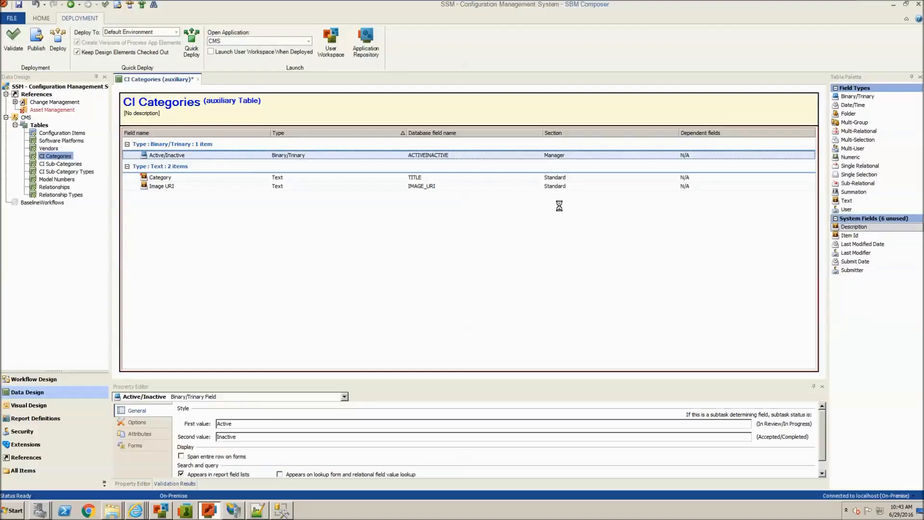
- Add the Active/Inactive system field to the CI Sub-Categories and CI Sub-Category Types tables
click(60, 163)
drag(858, 228, 481, 202)
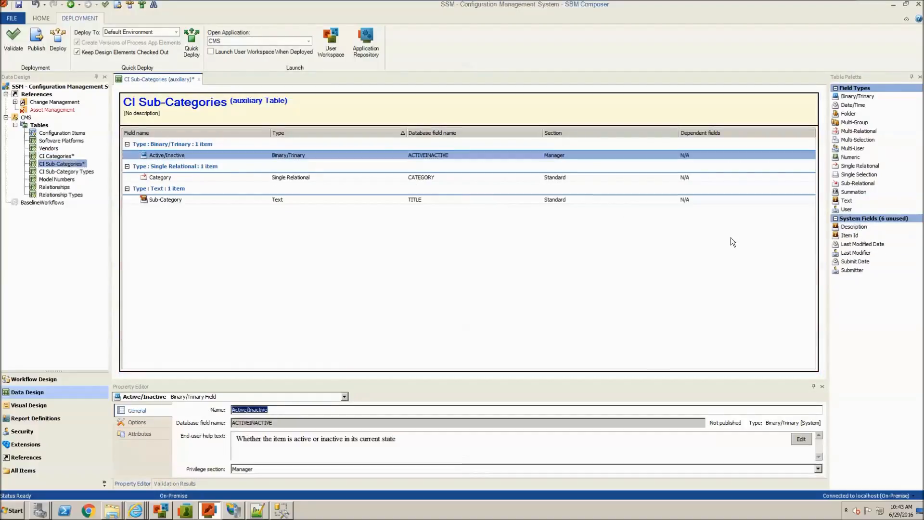
click(73, 172)
drag(859, 227, 393, 211)
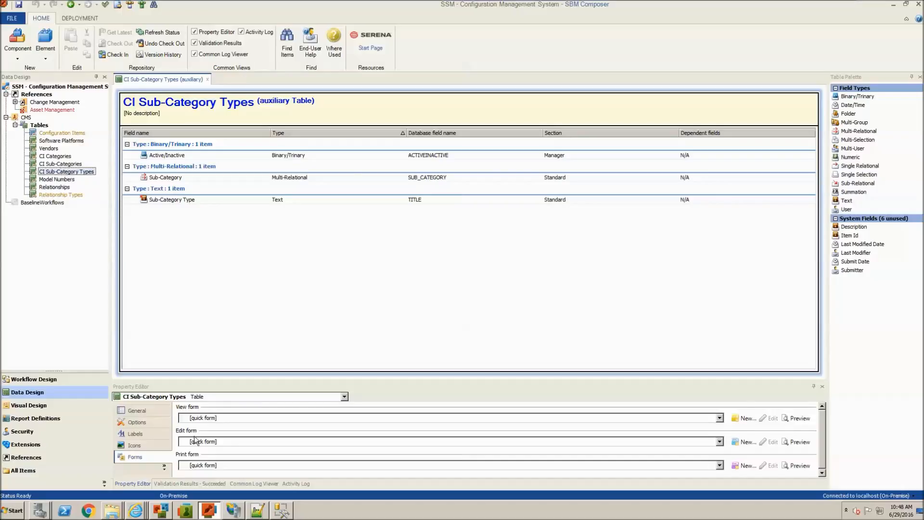
- Check the forms of the CI Sub-Categories and CI Categories tables, and place Active/Inactive below the icon on the CI Category Edit form
click(65, 164)
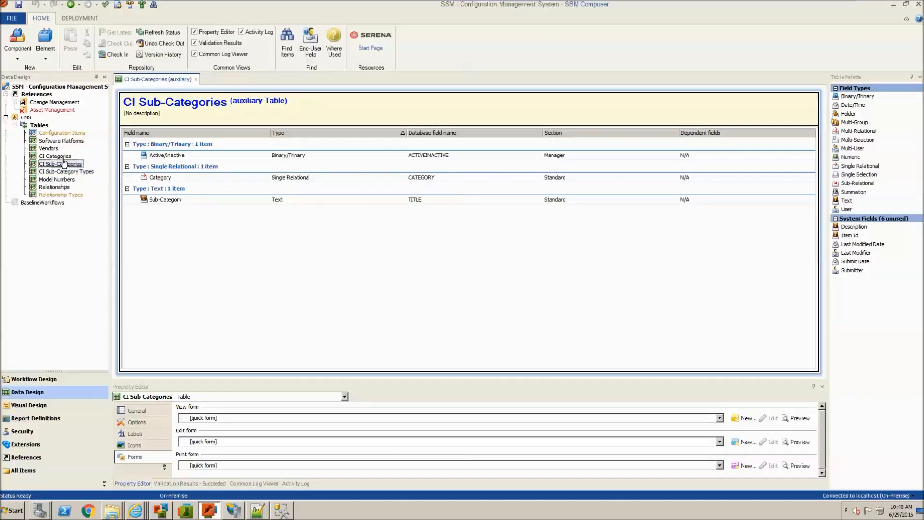
click(55, 156)
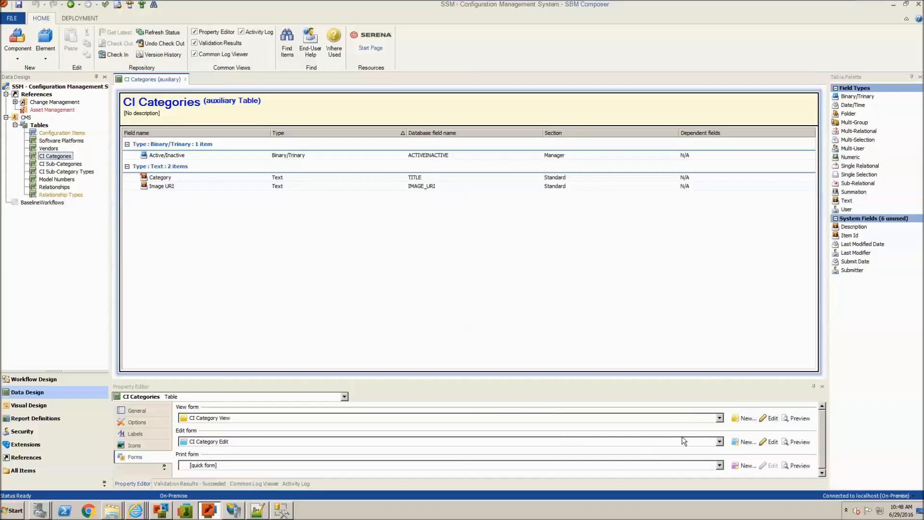
click(769, 442)
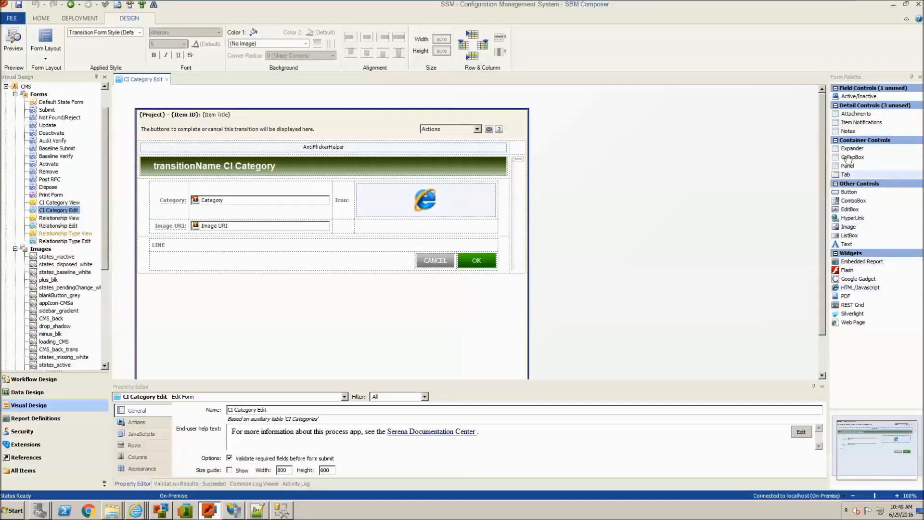
drag(851, 98, 384, 233)
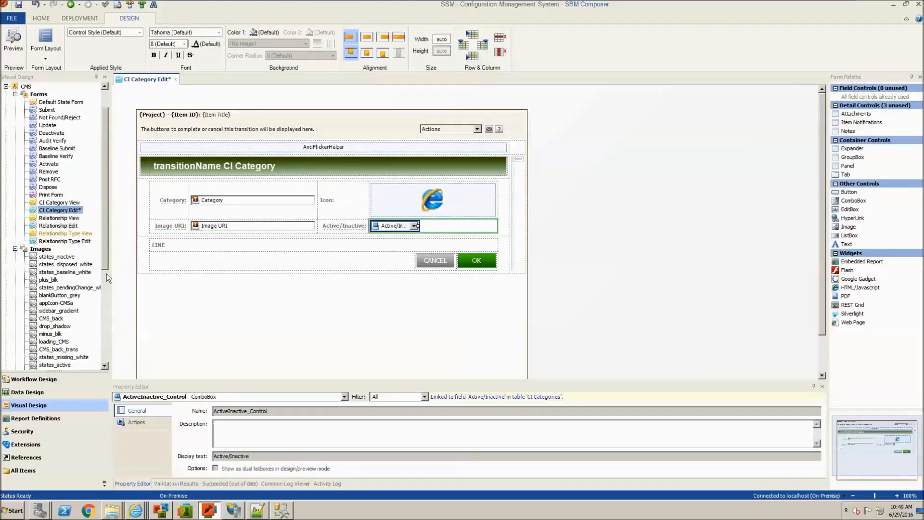
- Place the Active/Inactive field below the icon widget on the CI Category View form and save the changes
double_click(62, 202)
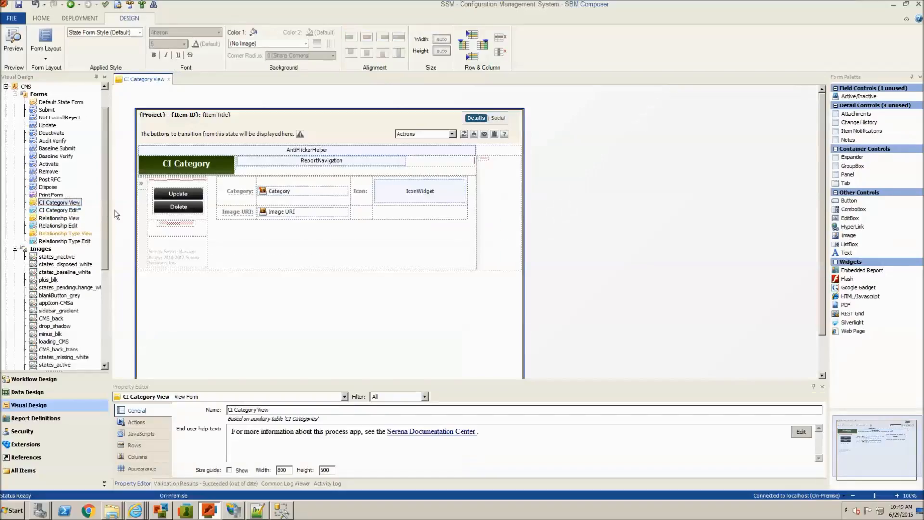
drag(859, 96, 411, 215)
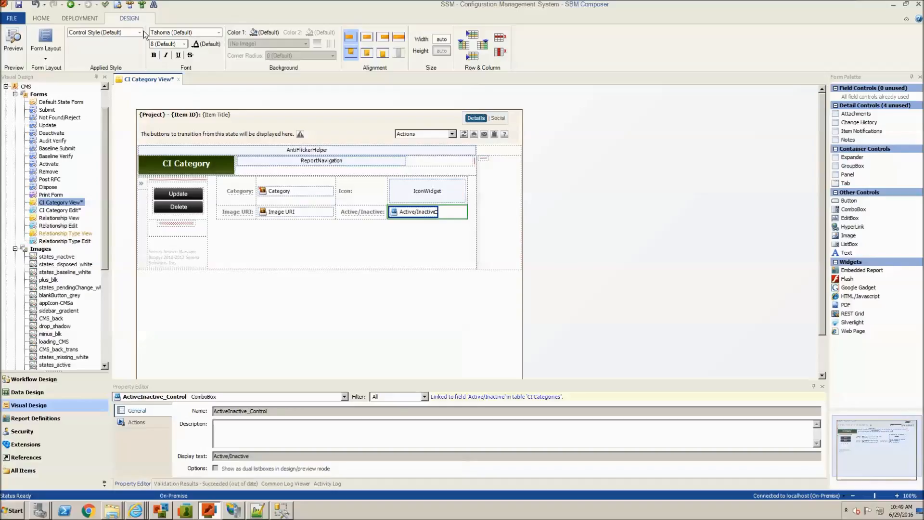
click(142, 5)
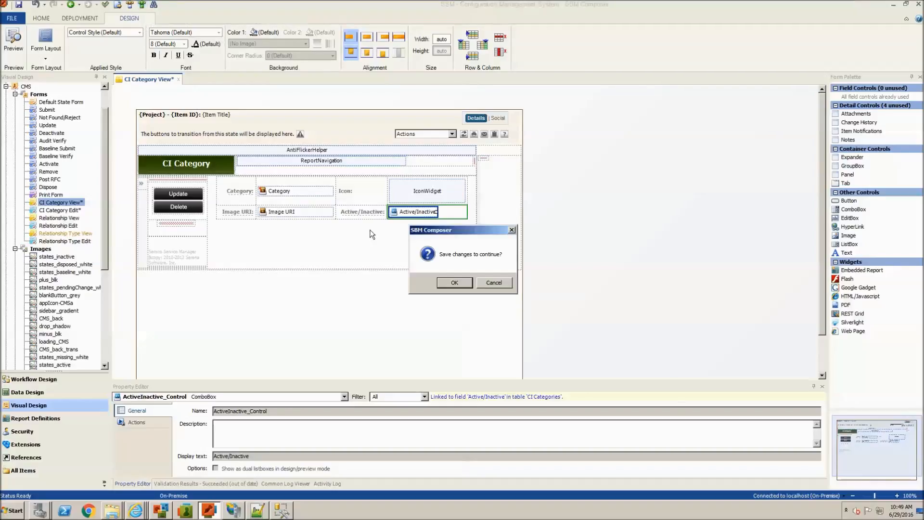
click(447, 284)
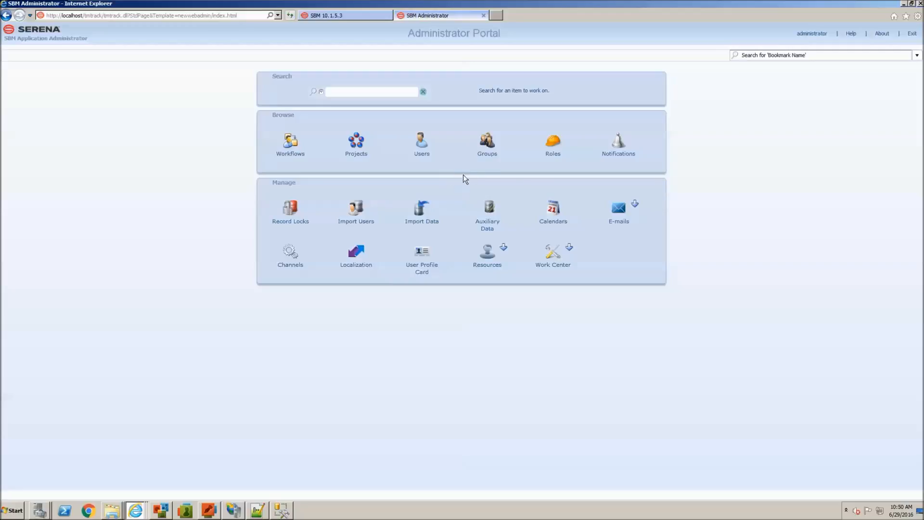
- List the records of the CI Categories table under auxiliary data management
click(487, 211)
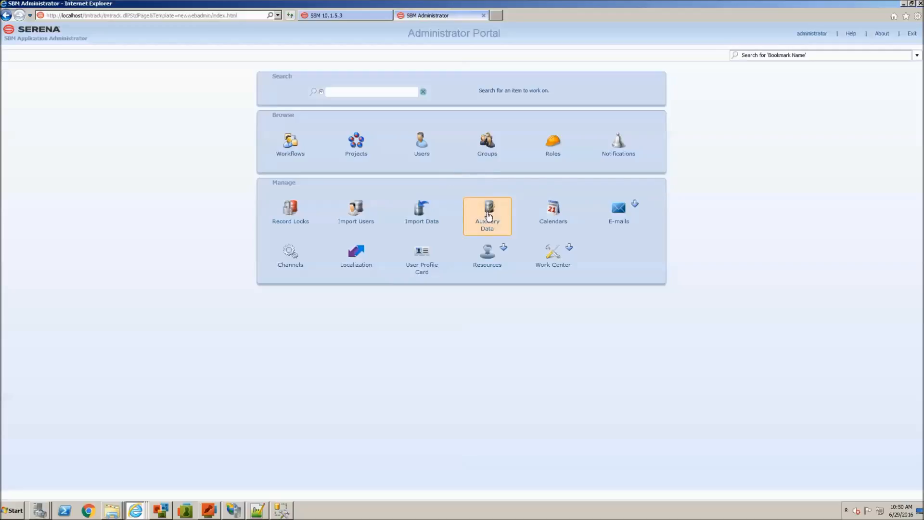
click(125, 102)
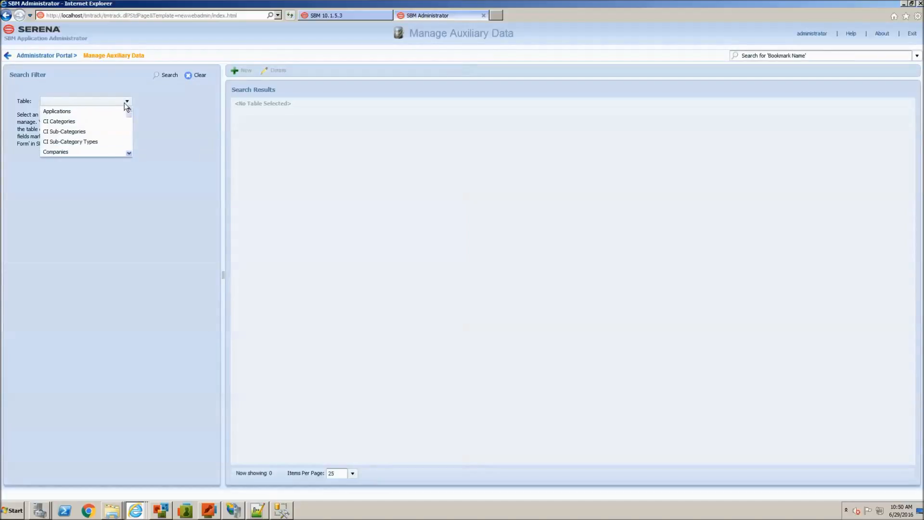
click(109, 121)
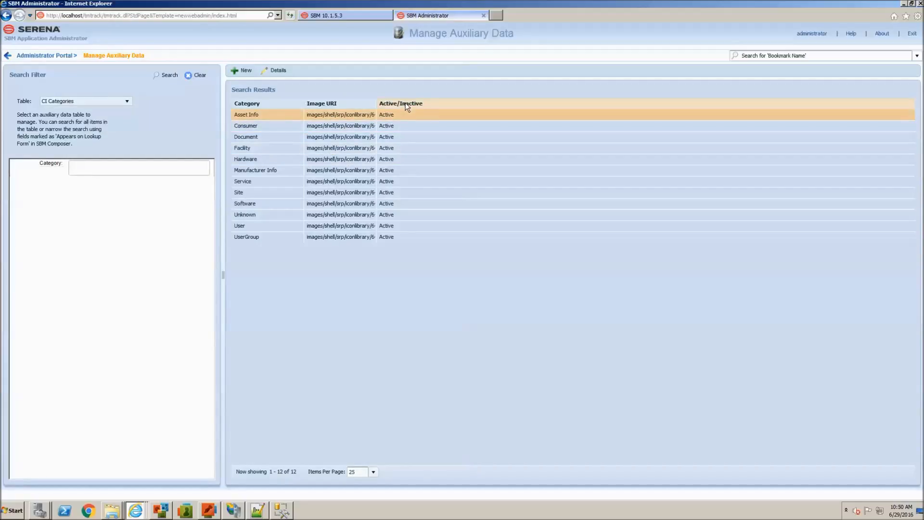
- Open the Facility category's details, set its Active/Inactive field to Inactive and save the update
click(258, 147)
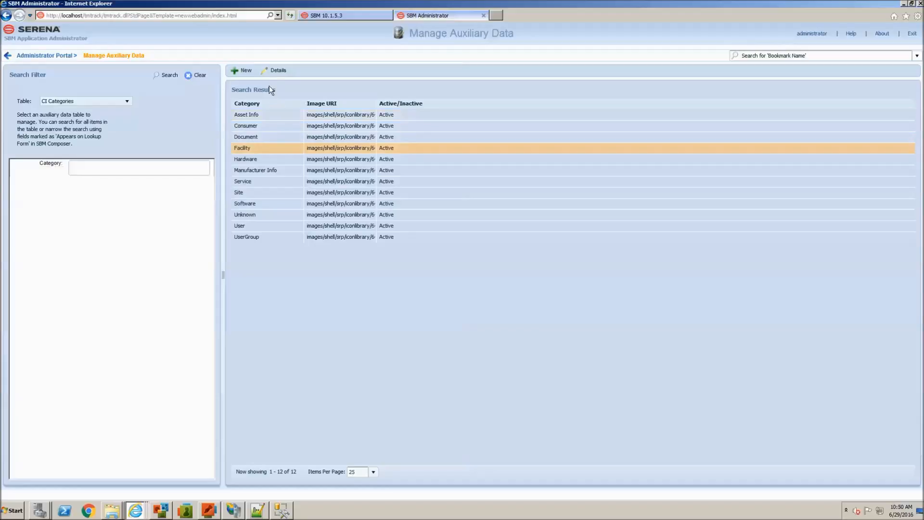
click(274, 71)
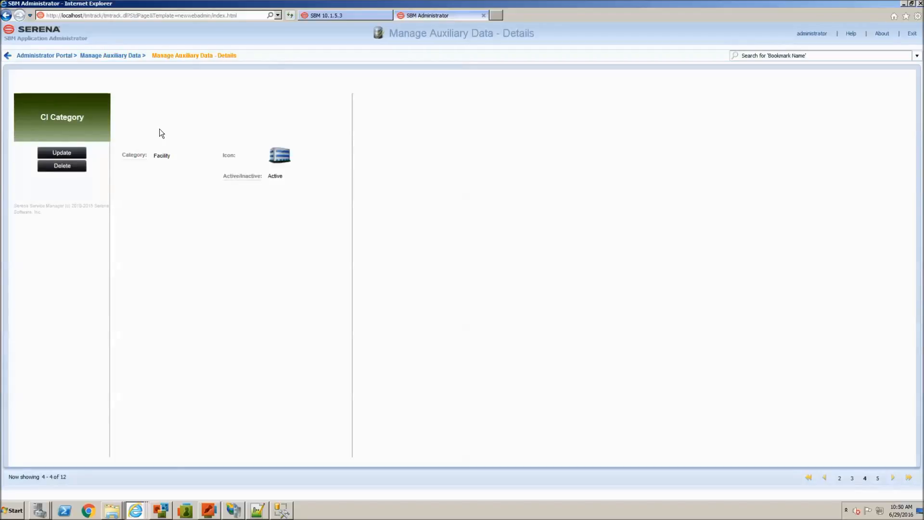
click(64, 153)
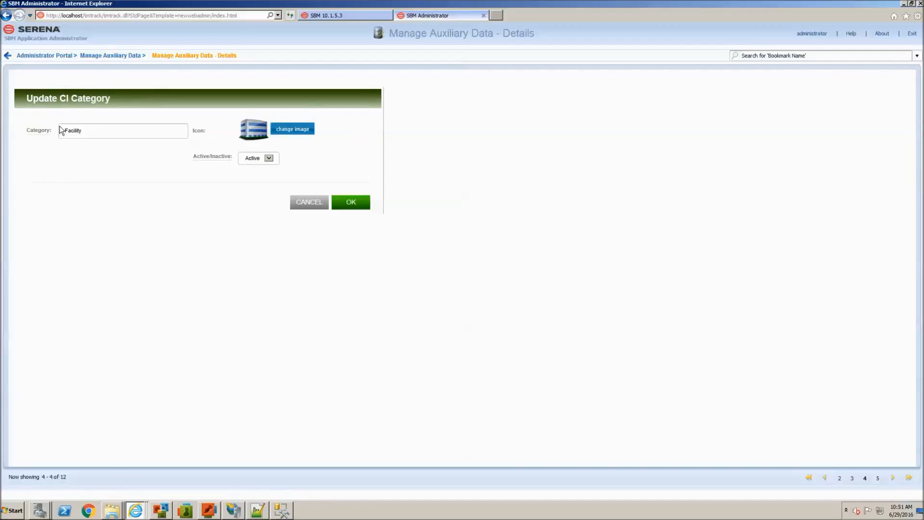
click(269, 159)
click(270, 165)
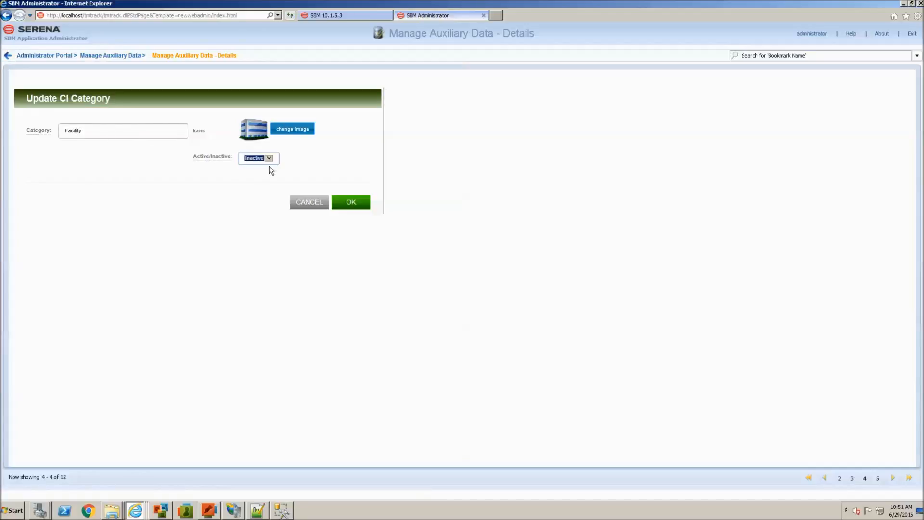
click(345, 207)
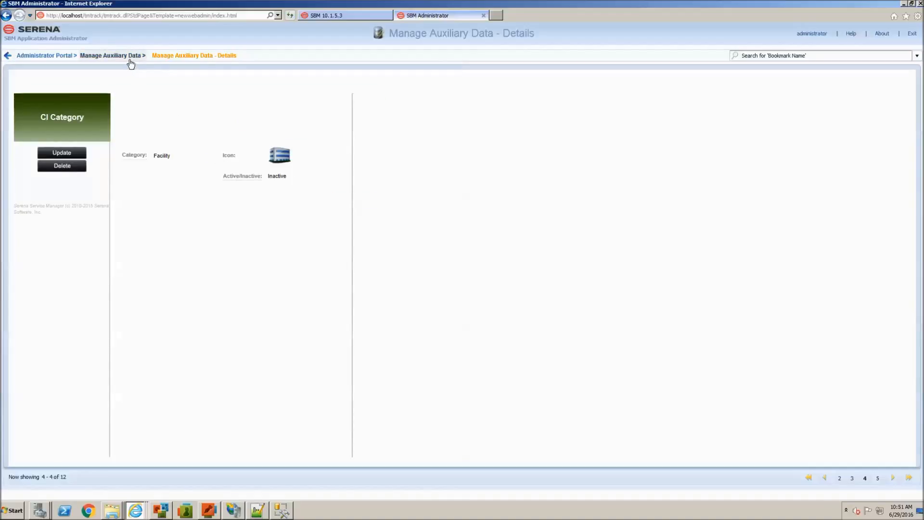
- Return to auxiliary data management and list the records of the CI Sub-Categories table
click(110, 55)
click(110, 101)
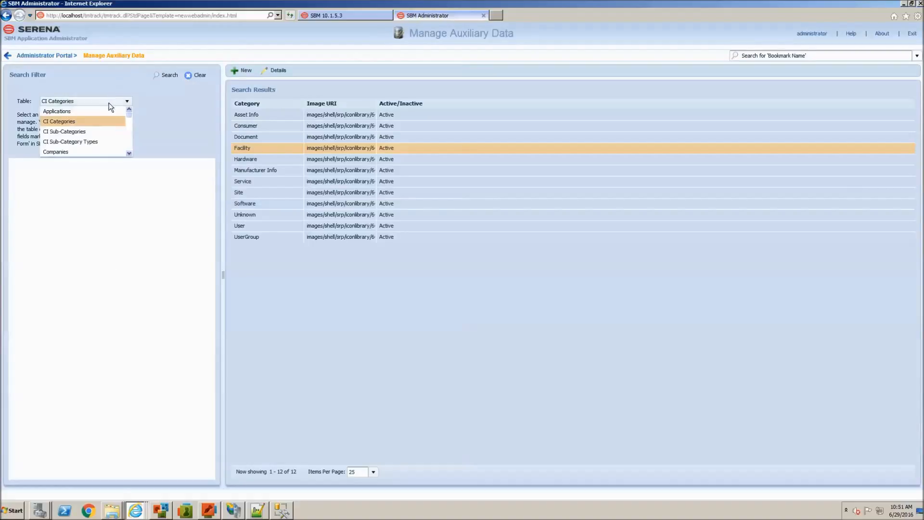
click(96, 128)
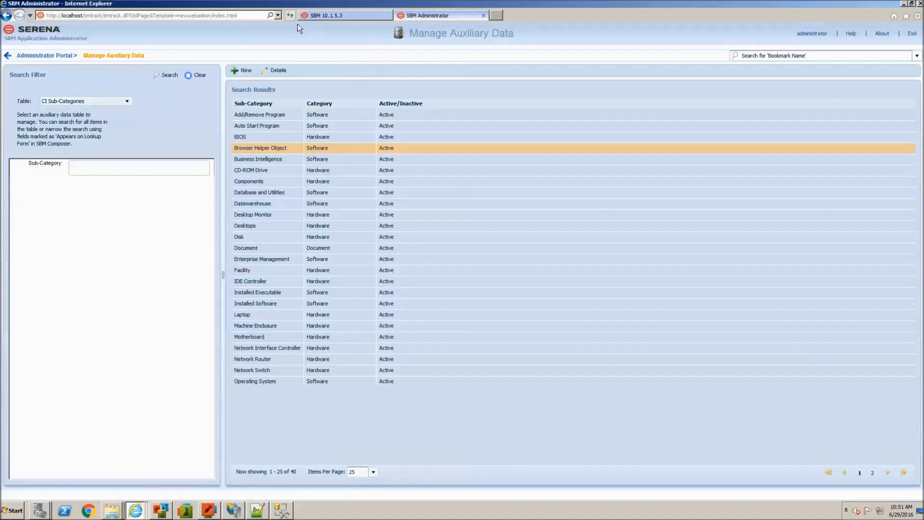
click(332, 16)
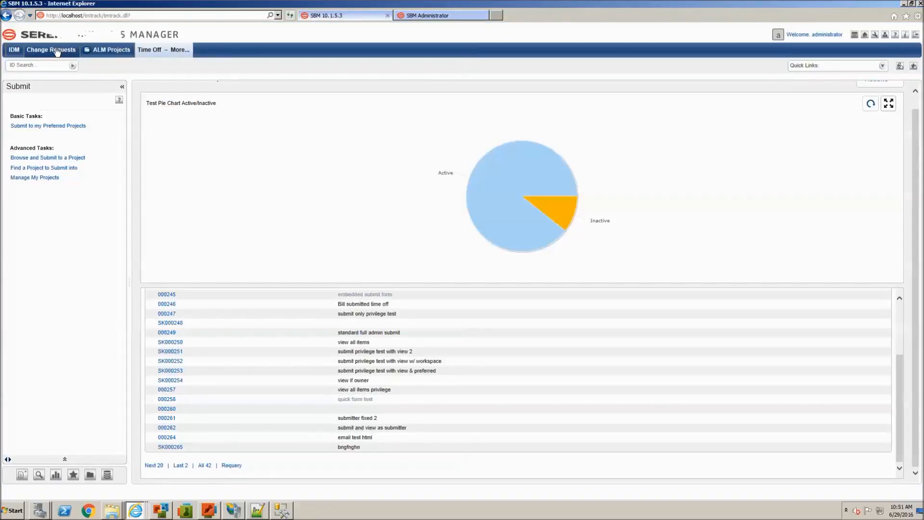
click(174, 51)
scroll(200, 117, down, 6)
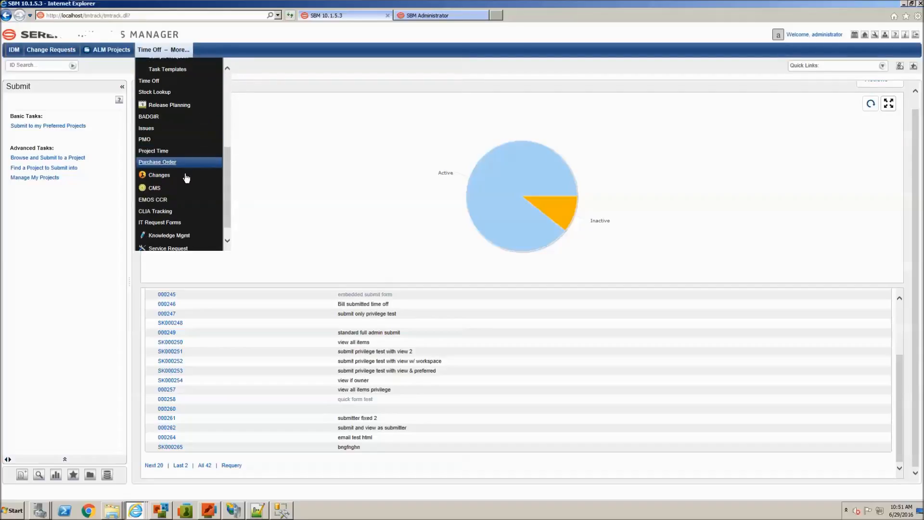
scroll(183, 181, down, 1)
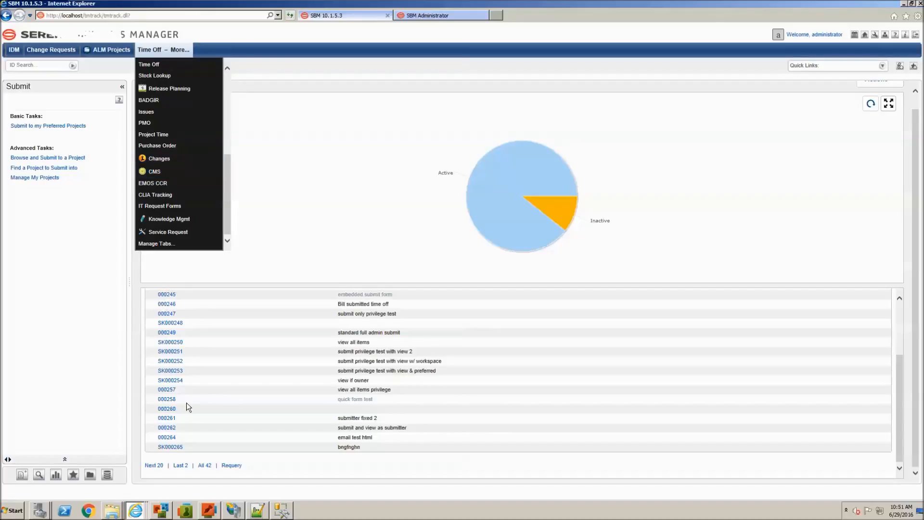
- Switch to SBM Composer and examine the options of the CI Reference relational field in the Configuration Items table
click(209, 510)
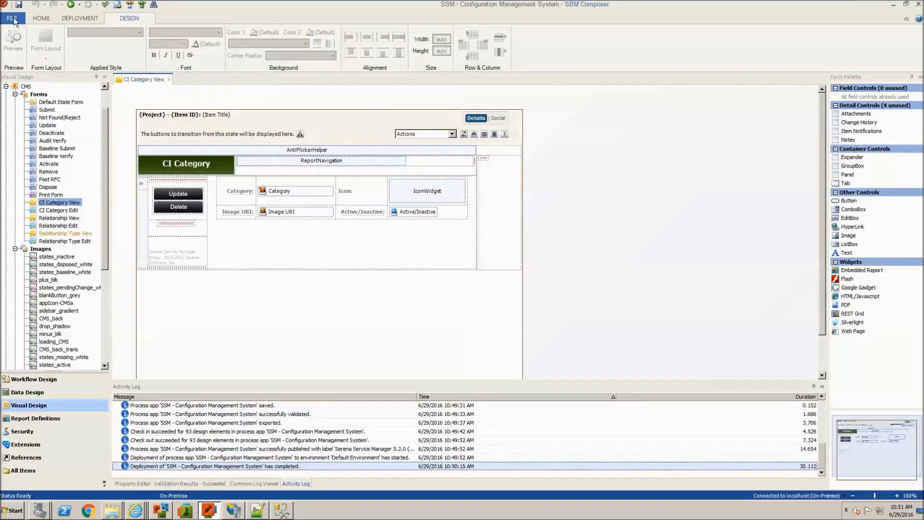
scroll(105, 183, down, 1)
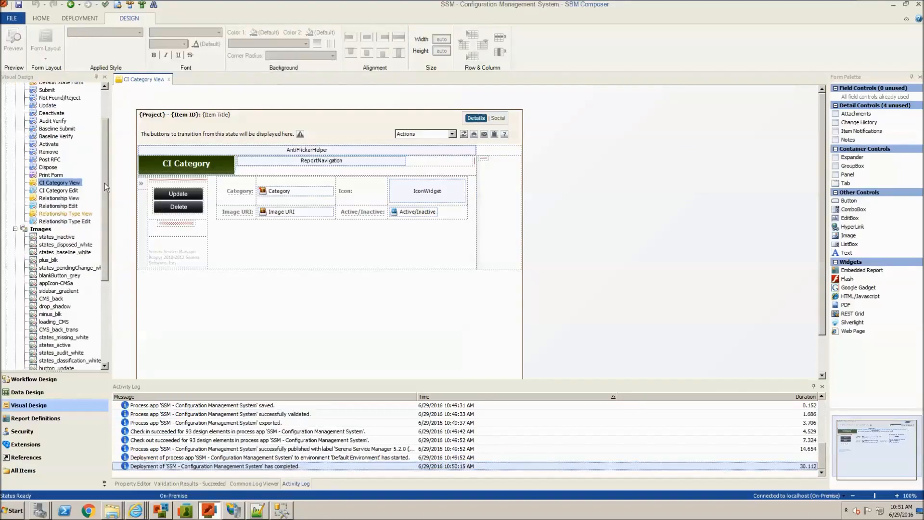
click(41, 390)
scroll(202, 299, down, 10)
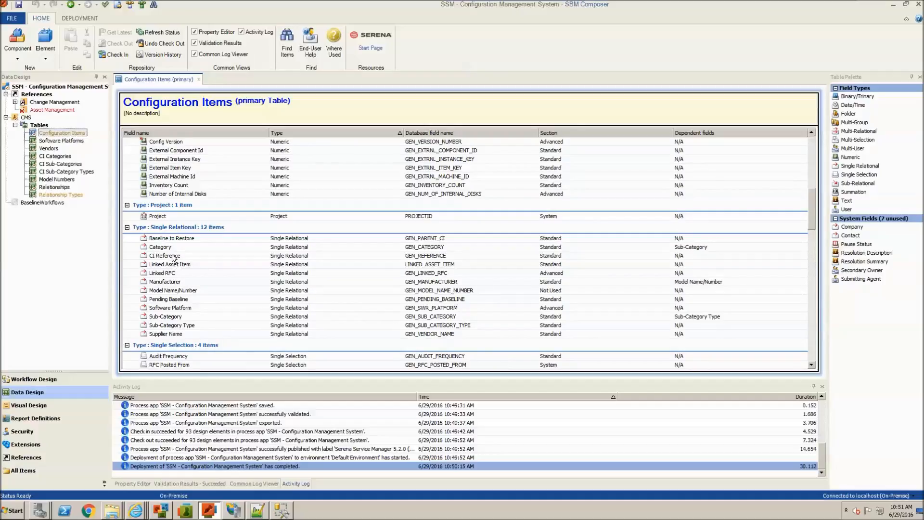
click(173, 257)
click(141, 480)
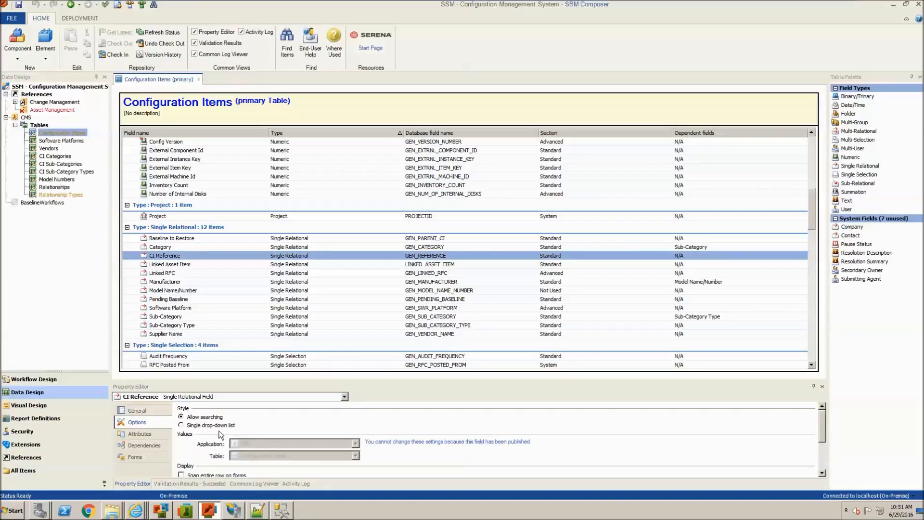
click(160, 254)
scroll(385, 427, down, 3)
scroll(385, 428, down, 1)
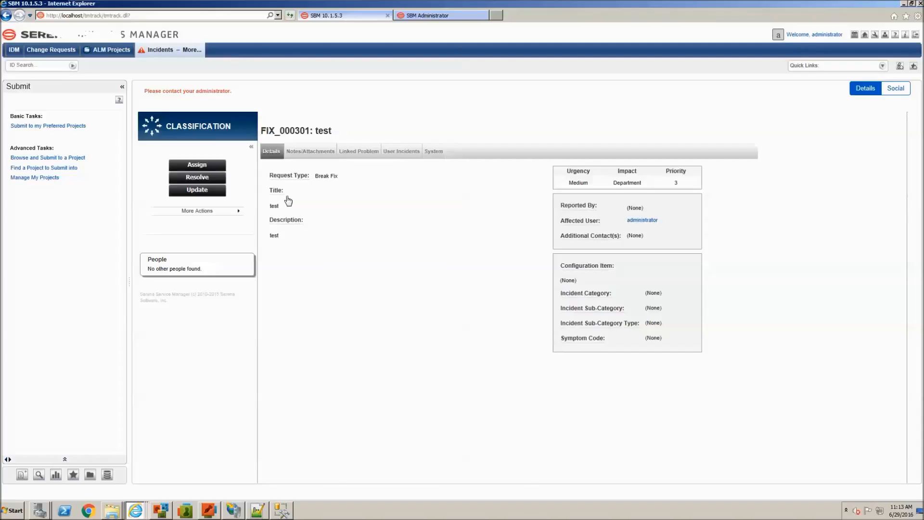
- Open the test incident for updating and compare its Incident Category choices with the CI Categories records in SBM Administrator
click(197, 190)
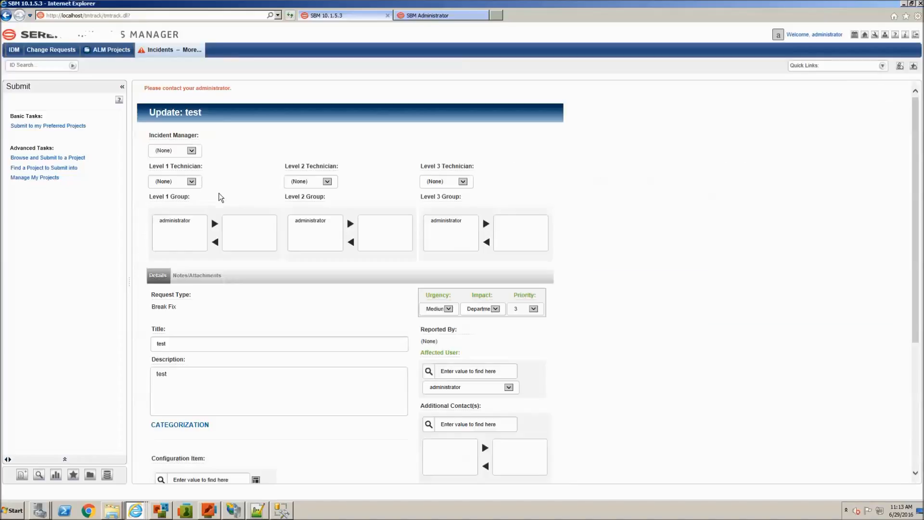
scroll(277, 270, down, 5)
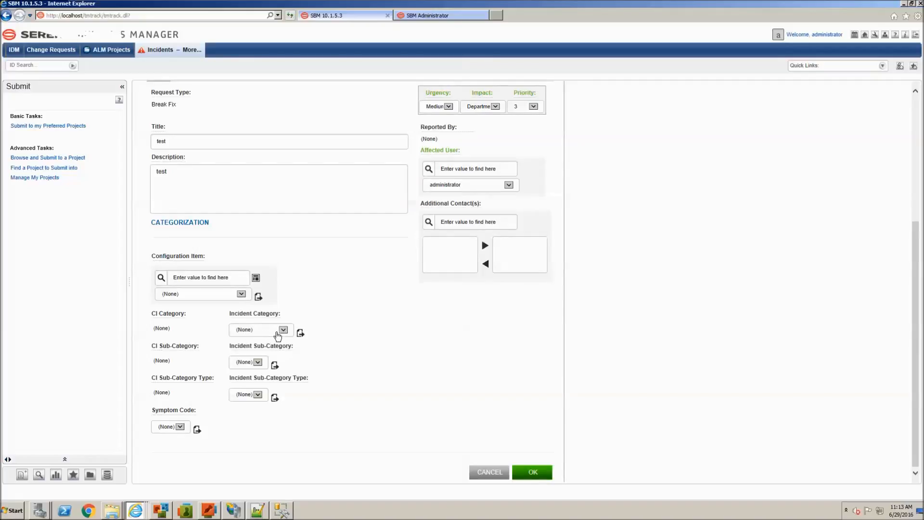
click(280, 336)
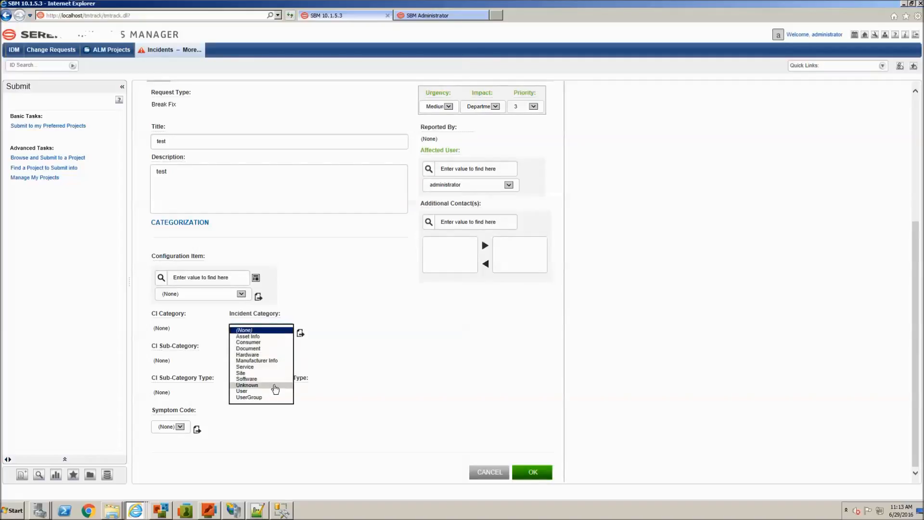
click(336, 344)
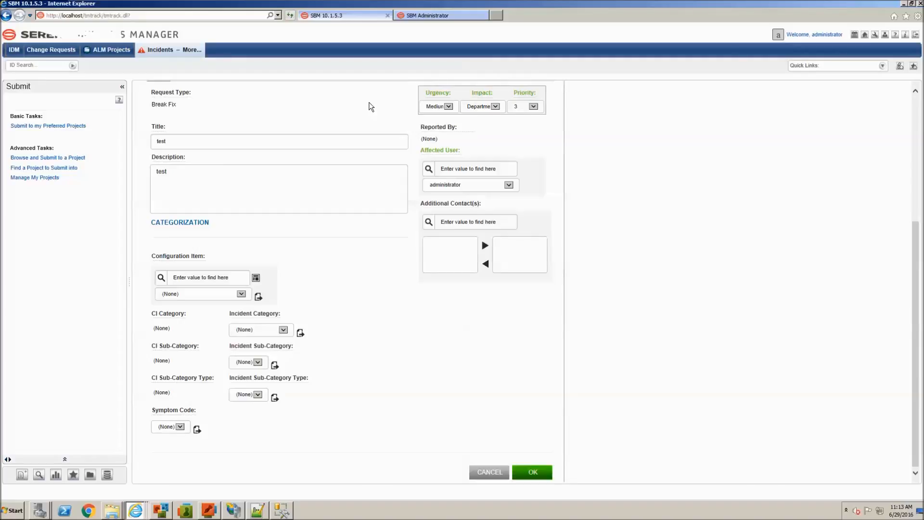
click(424, 18)
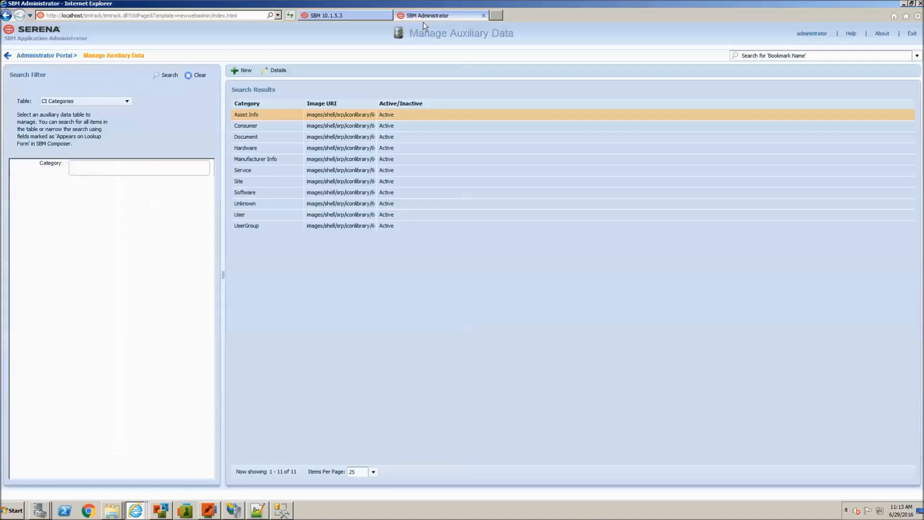
click(420, 159)
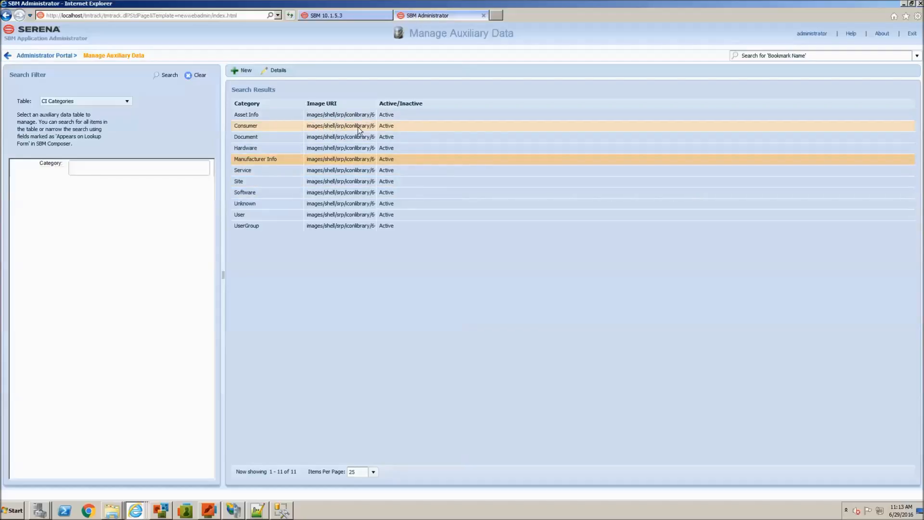
- In the SBM user profile's display options, set Advanced Lookup Defaults to All and save the profile
click(347, 18)
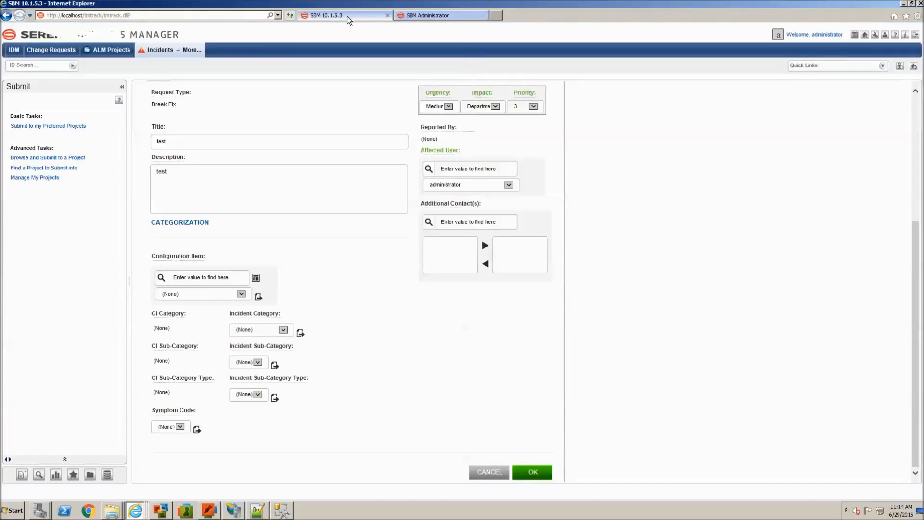
click(812, 36)
click(480, 262)
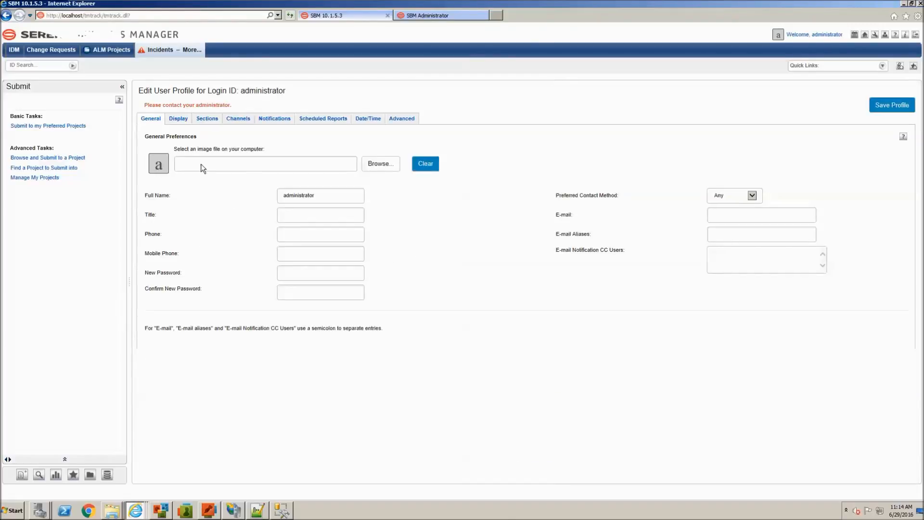
click(182, 120)
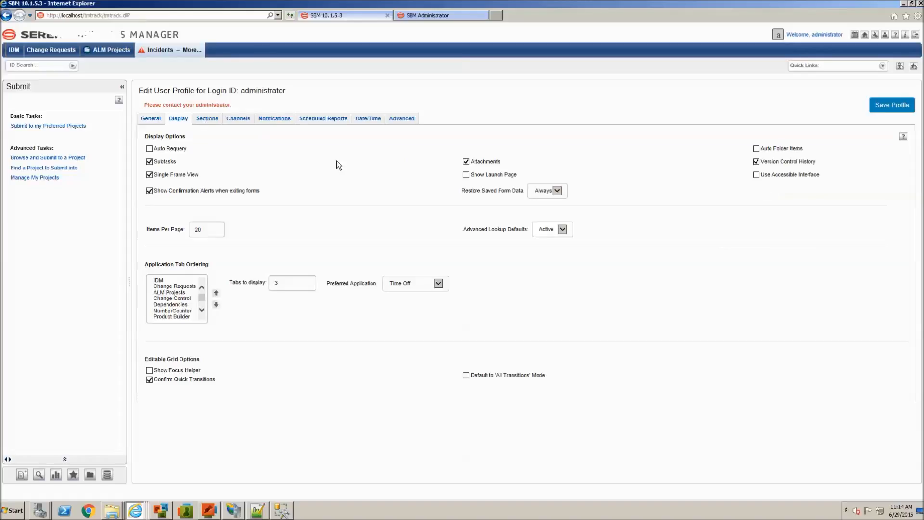
click(565, 233)
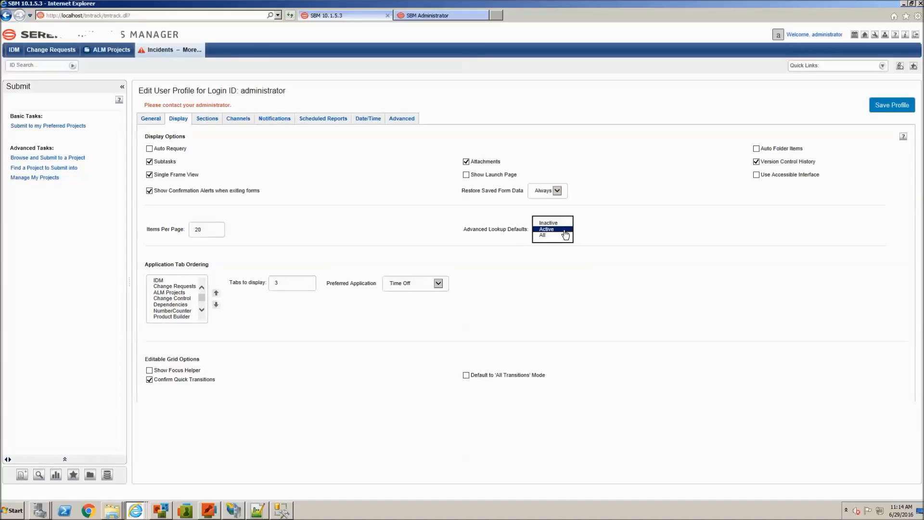
click(509, 234)
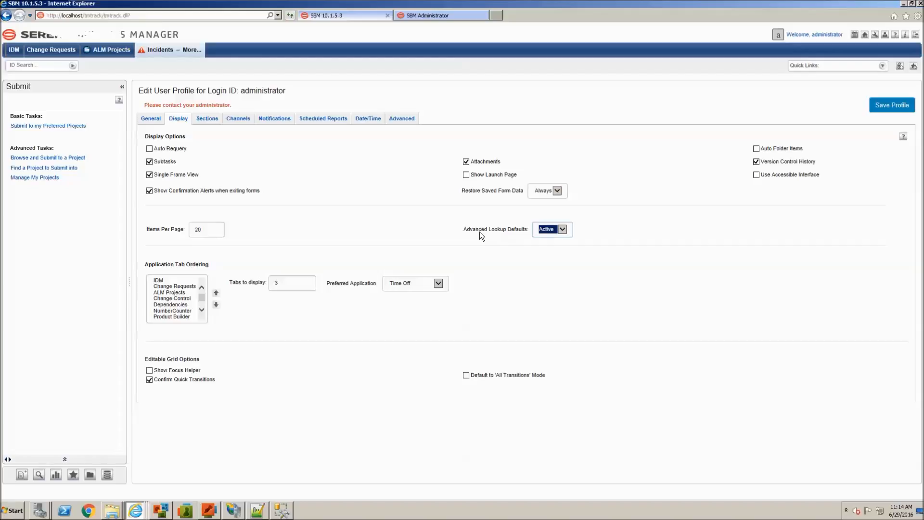
click(546, 233)
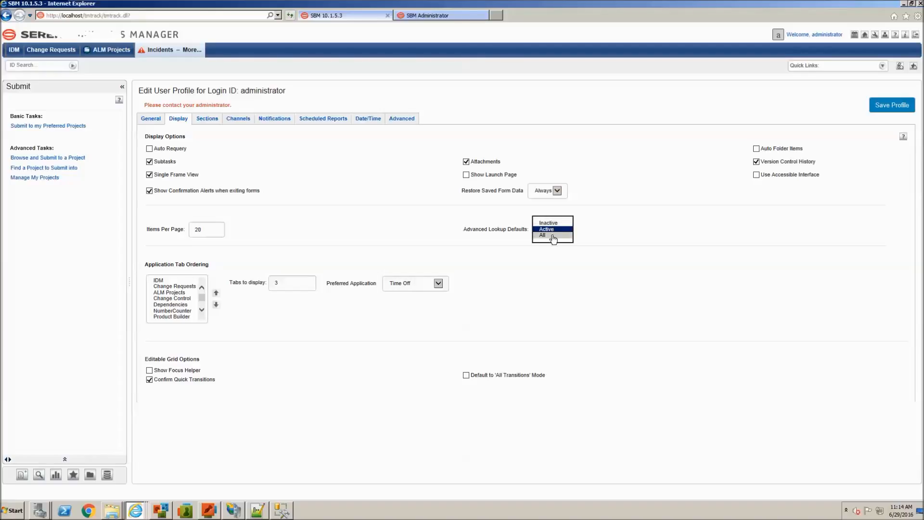
click(551, 236)
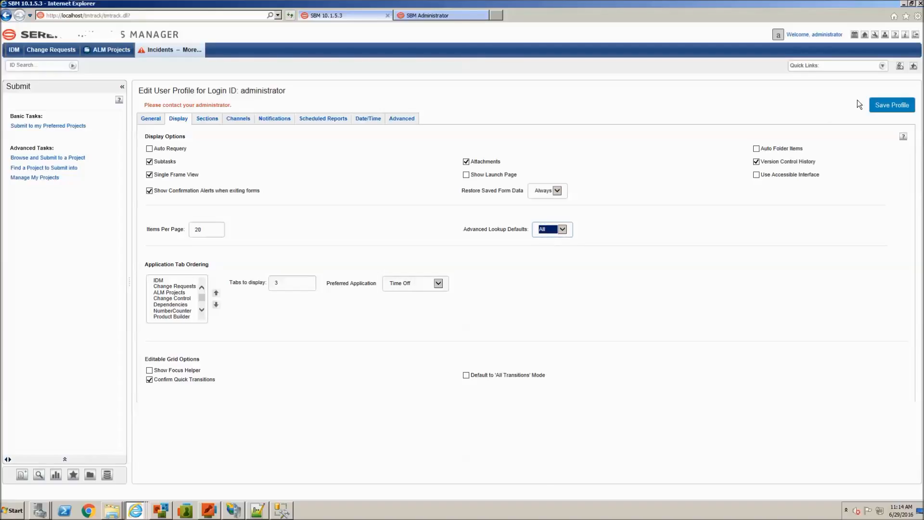
click(893, 105)
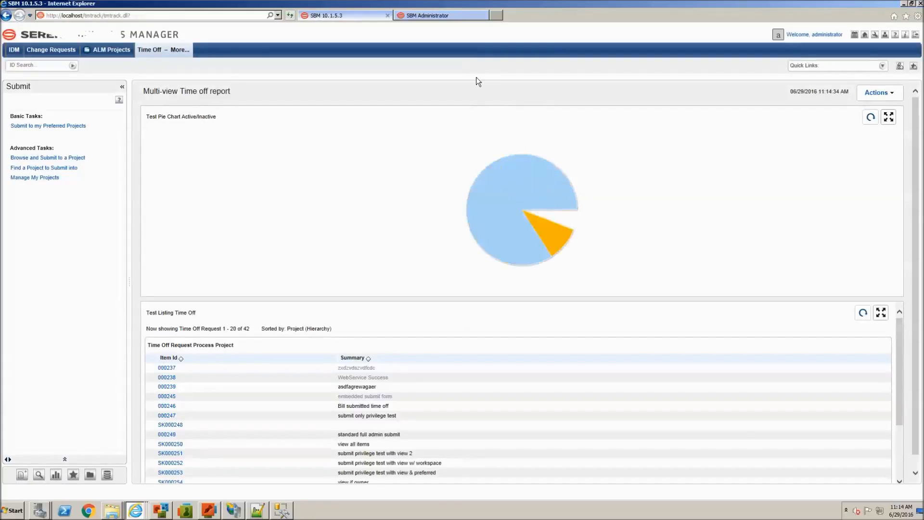
- Rerun the CI Categories search in SBM Administrator and select the Facility record
click(452, 16)
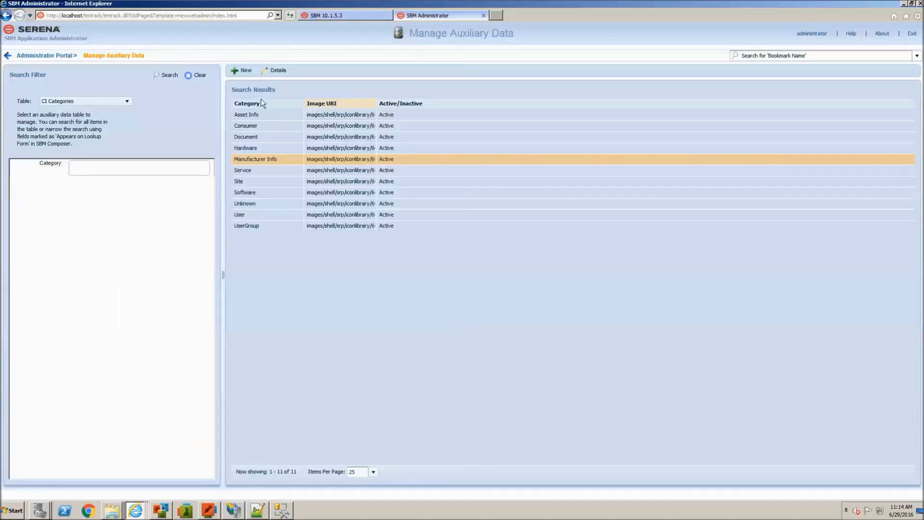
click(170, 74)
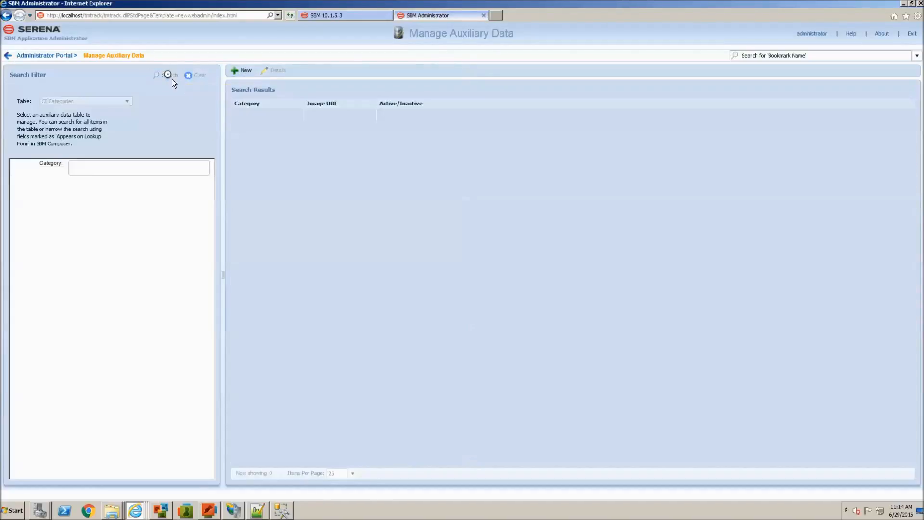
click(258, 146)
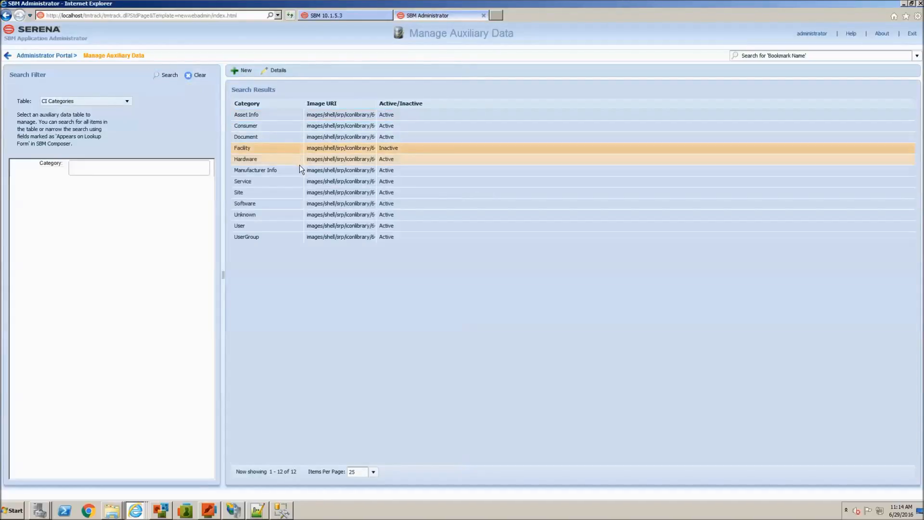